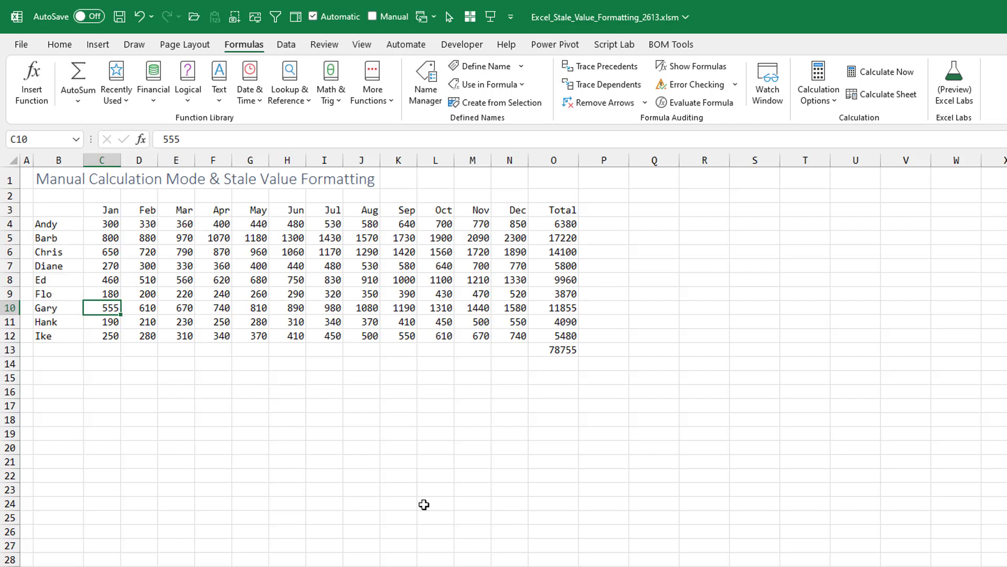
Inspect the January sales figures, Barb's May formula and Andy's yearly total formula
key("Up")
left_click(109, 225)
key("Return")
key("Down")
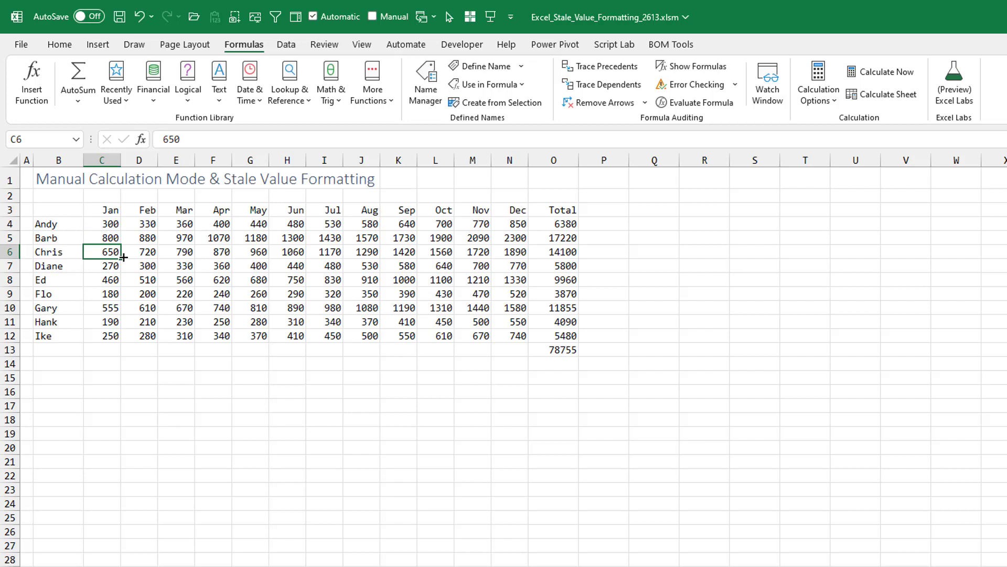
left_click(138, 238)
key("Right")
key("Right")
key("Right")
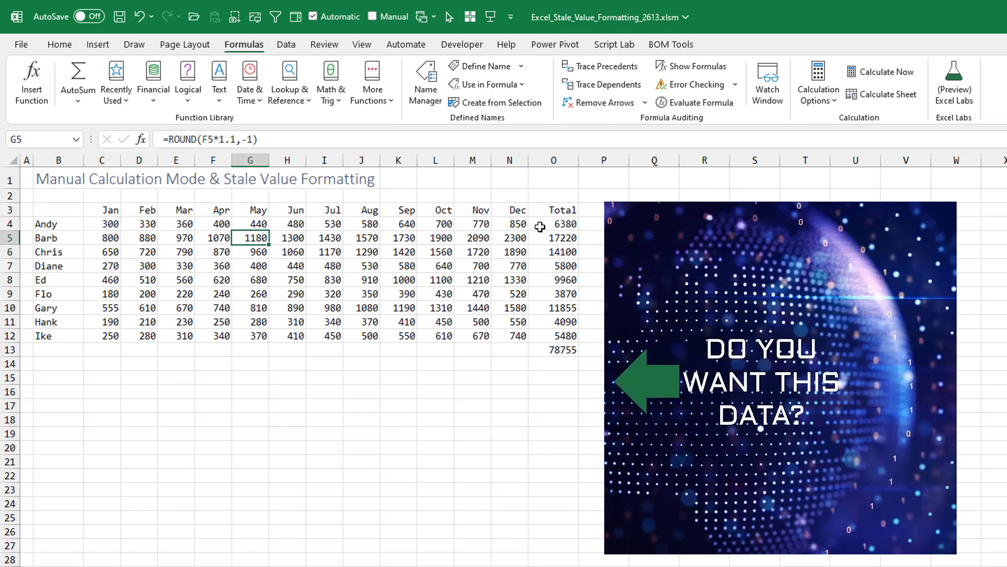
left_click(551, 224)
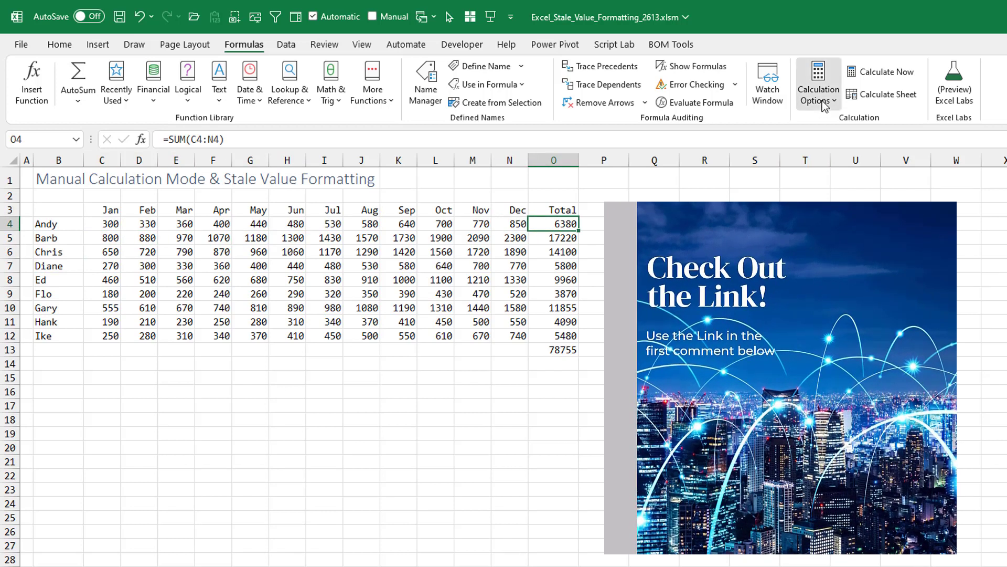
Set calculation to Manual and confirm Format Stale Values is still checked
left_click(819, 86)
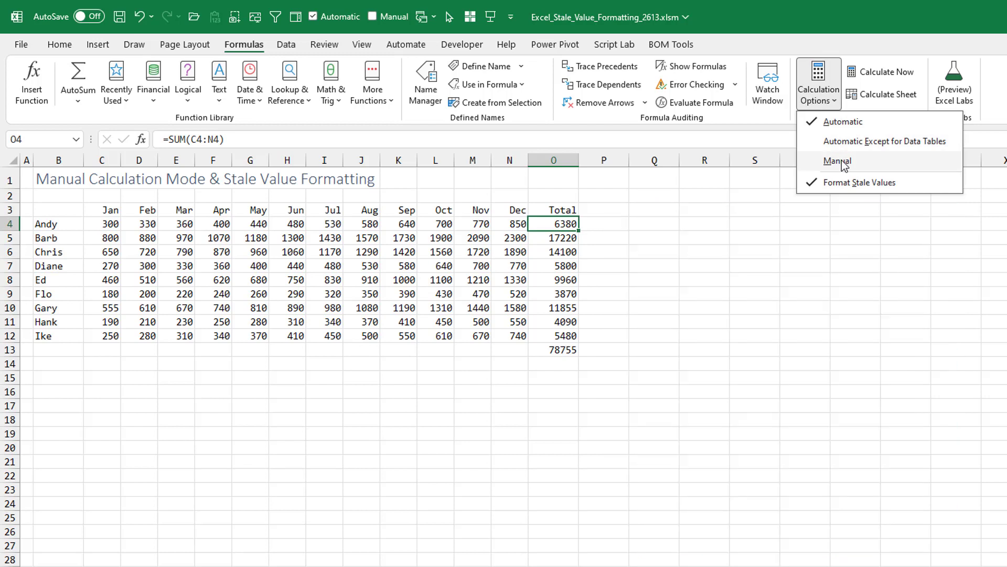
left_click(845, 163)
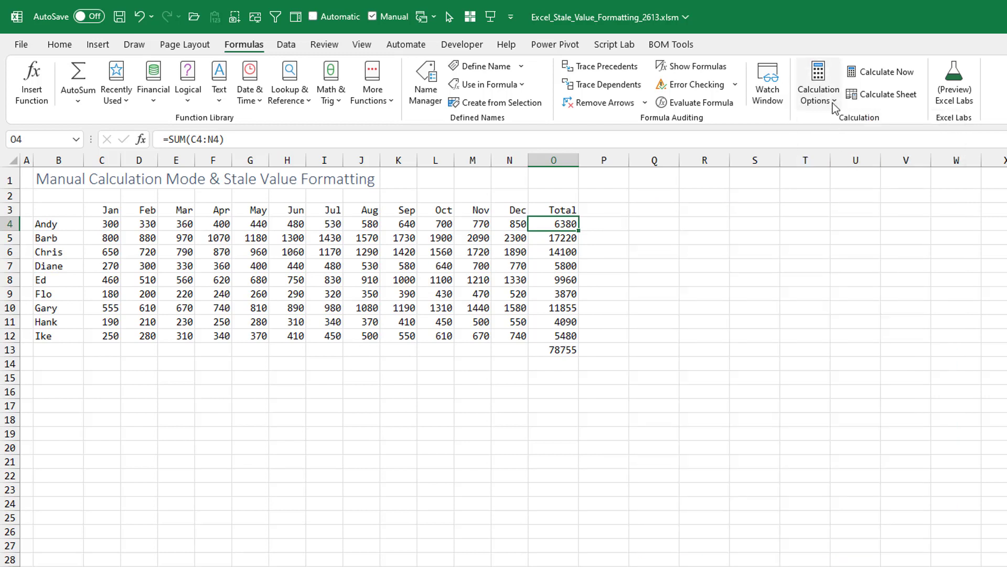
left_click(818, 87)
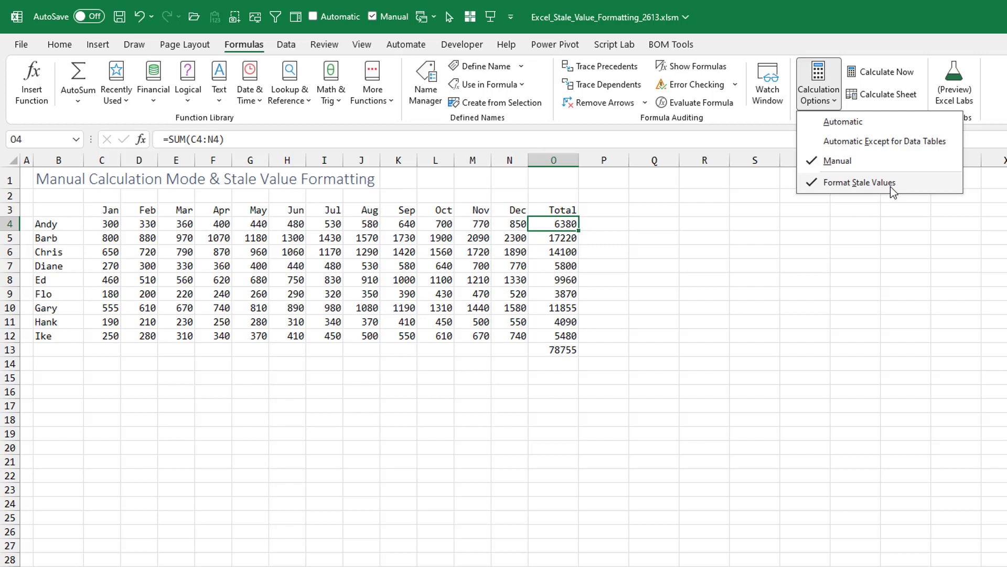
left_click(816, 17)
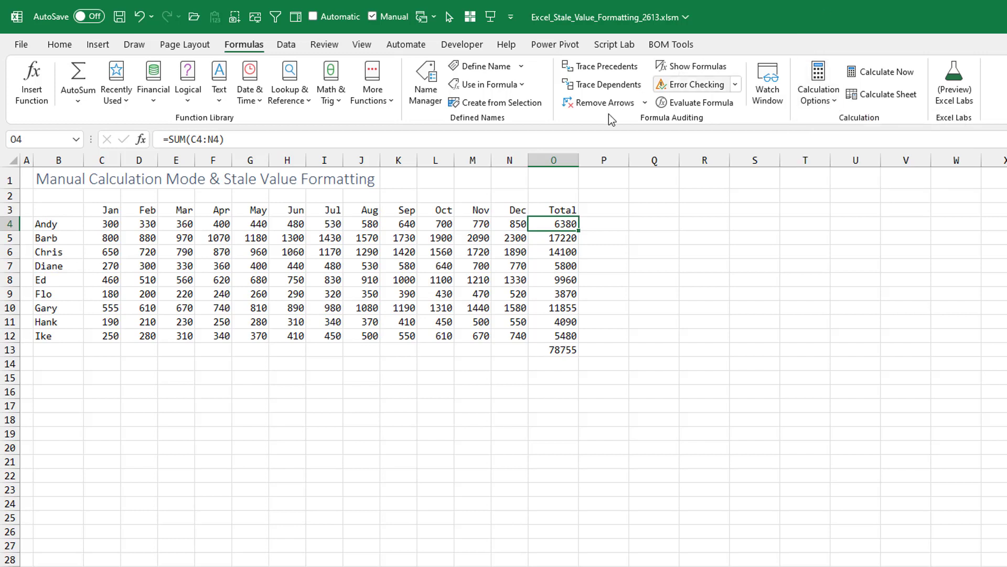
Enter 900 as Ed's January sales in C8
left_click(106, 279)
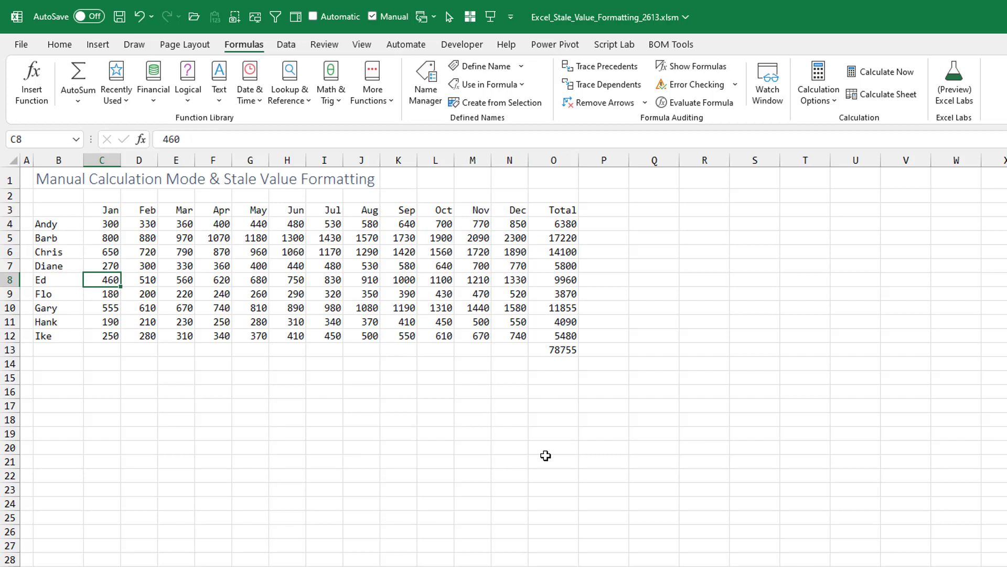
type("900")
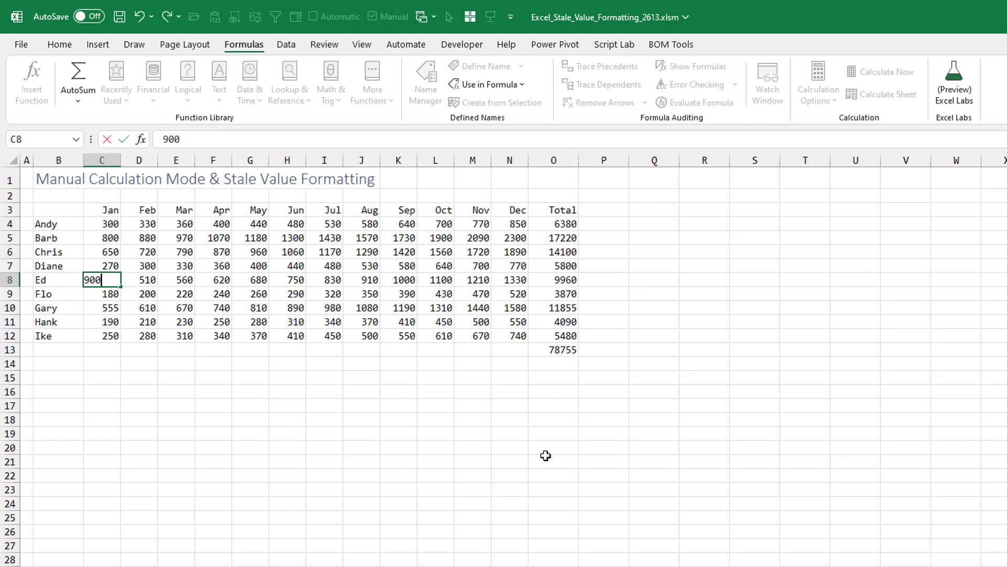
key("Return")
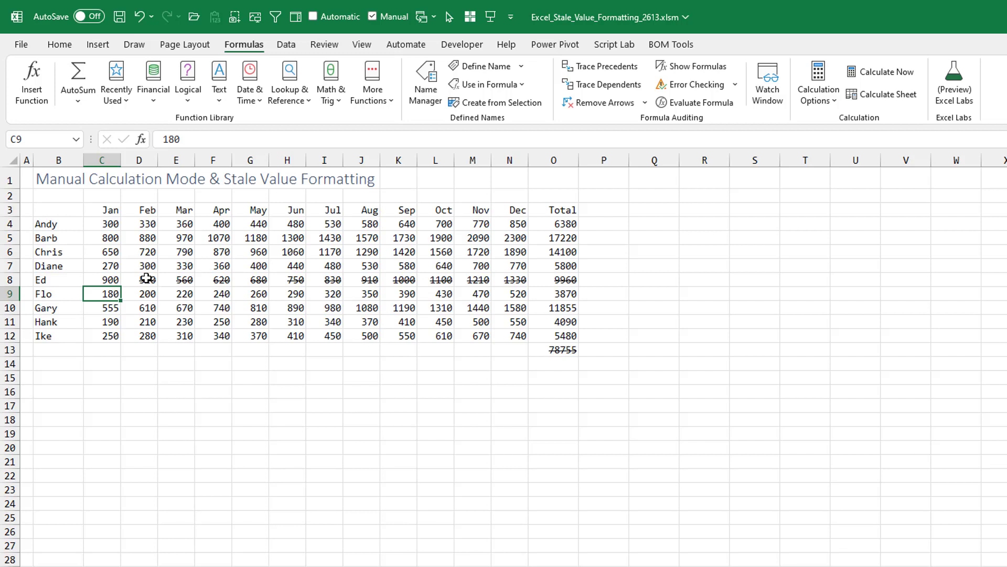
Run Calculate Now from D8's stale-value options, updating Ed's total to 19290
left_click(147, 279)
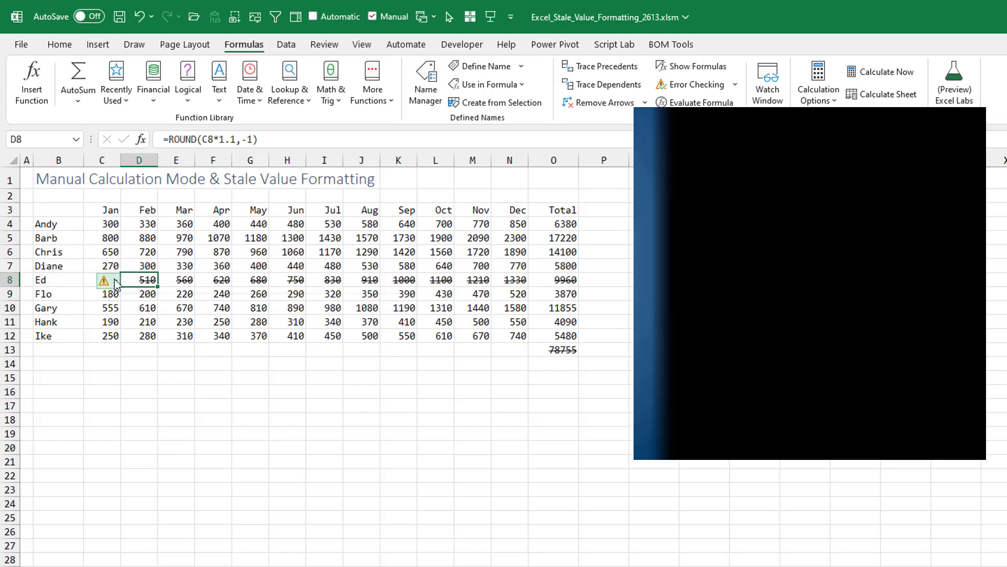
left_click(104, 281)
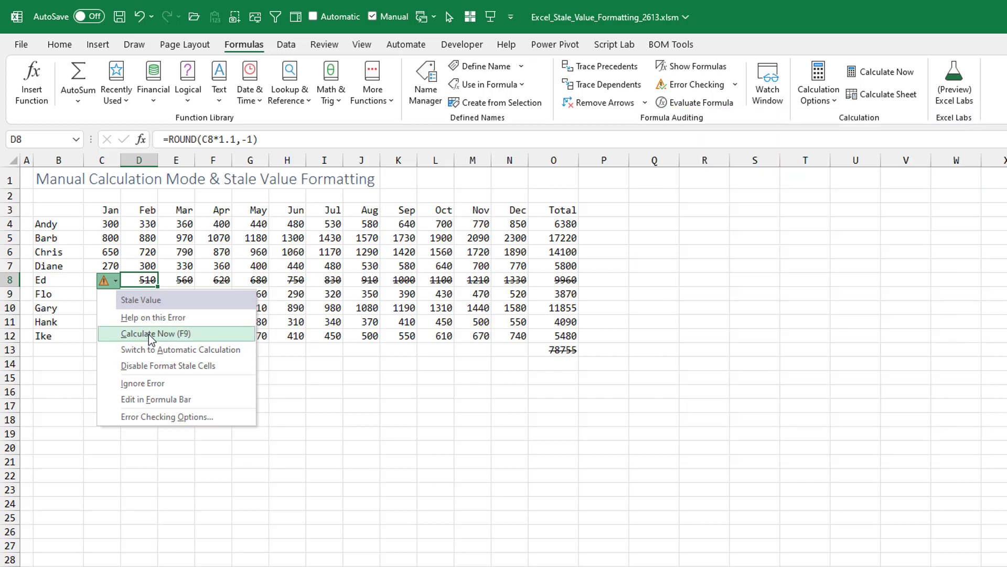
left_click(150, 334)
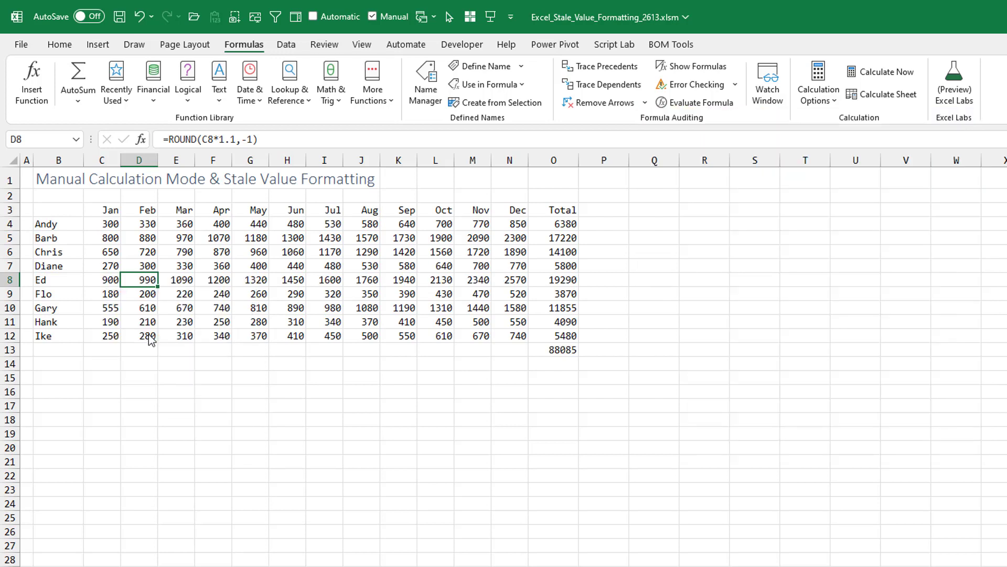
Enter 900 as Barb's January sales in C5
left_click(111, 238)
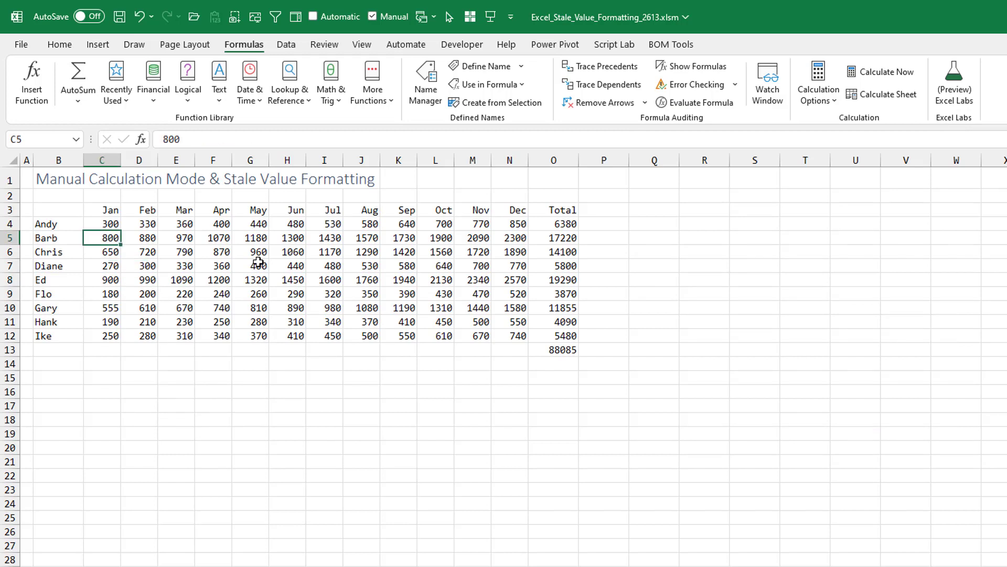
type("900")
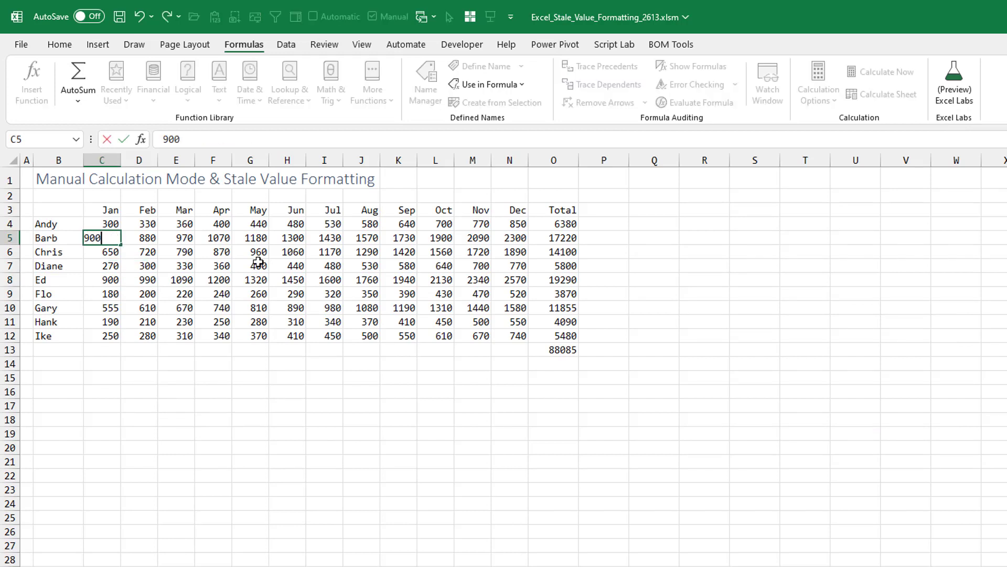
key("Return")
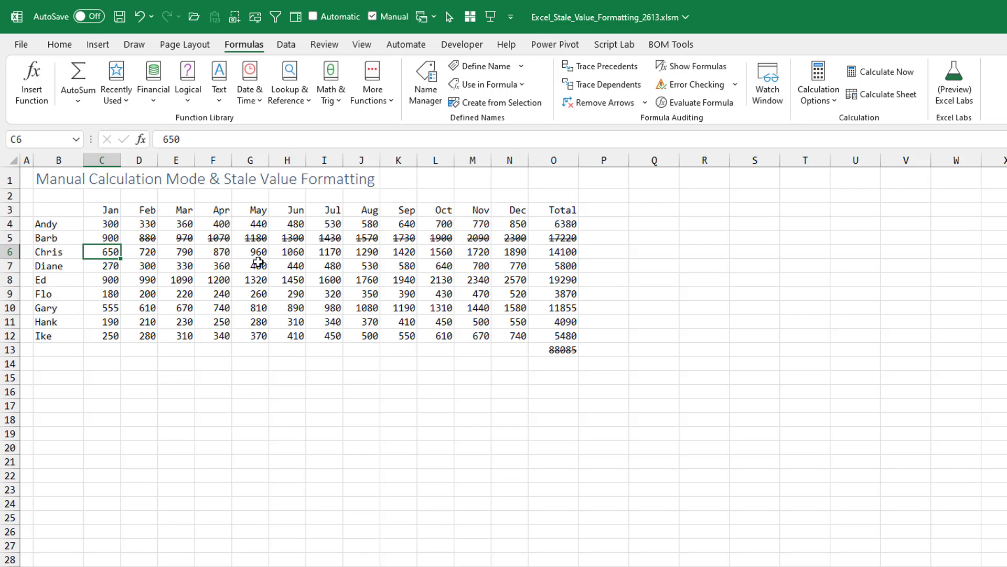
Clear the grand total formula and add Jake with a January value in row 13
left_click(560, 349)
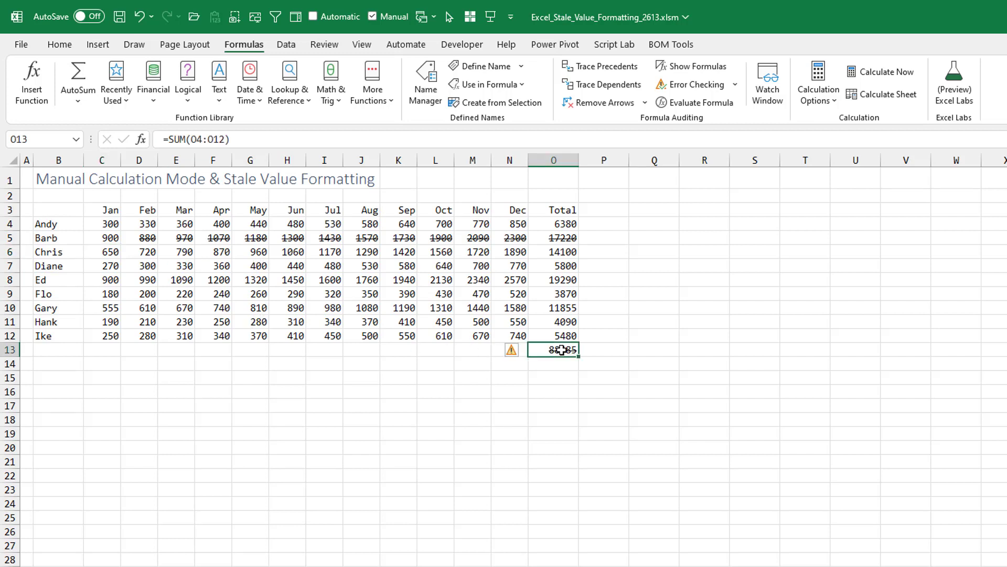
key("Delete")
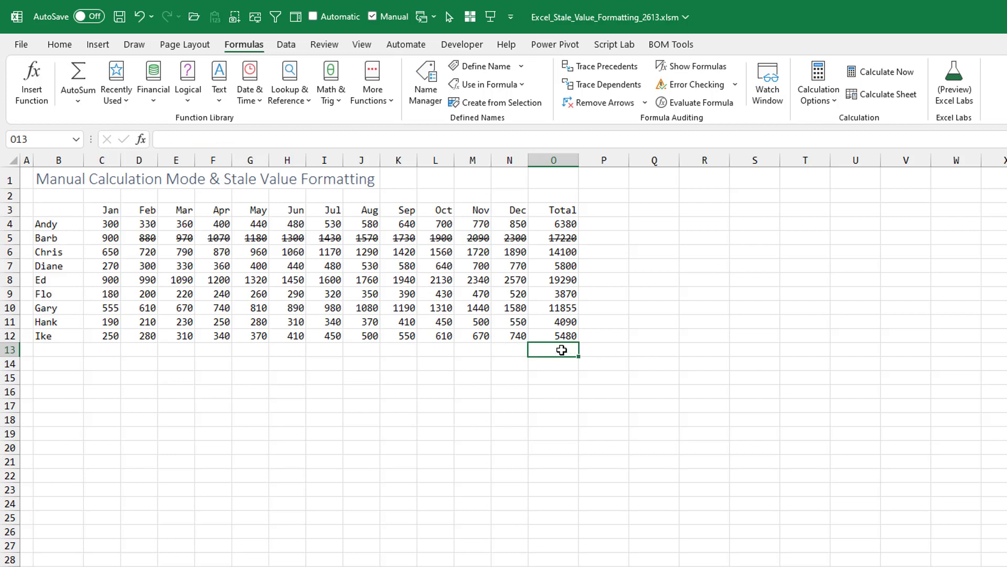
key("Left")
key("Left")
key("Left")
key("Left")
key("Left")
key("Left")
key("Left")
key("Left")
key("Left")
key("Left")
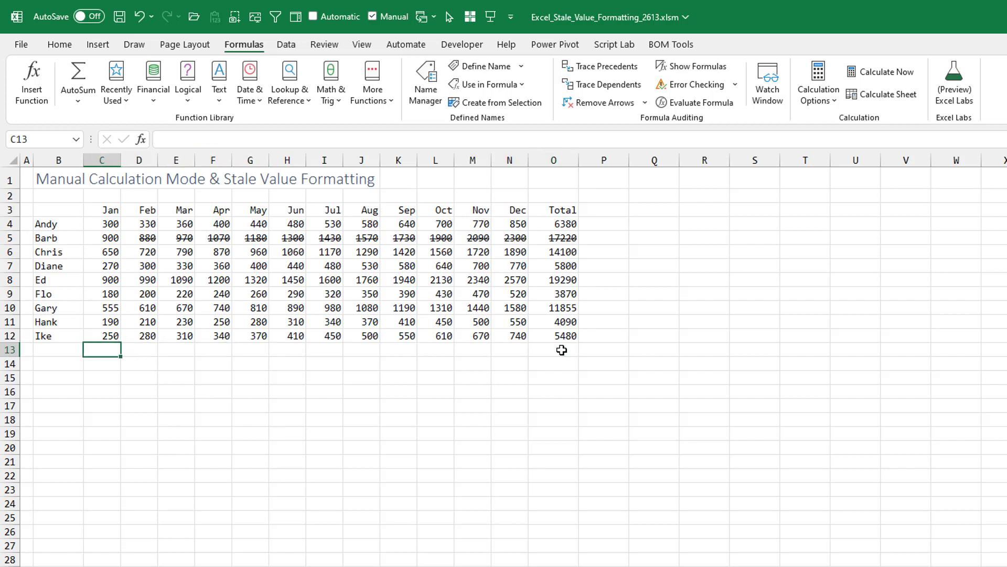
key("Left")
type("J")
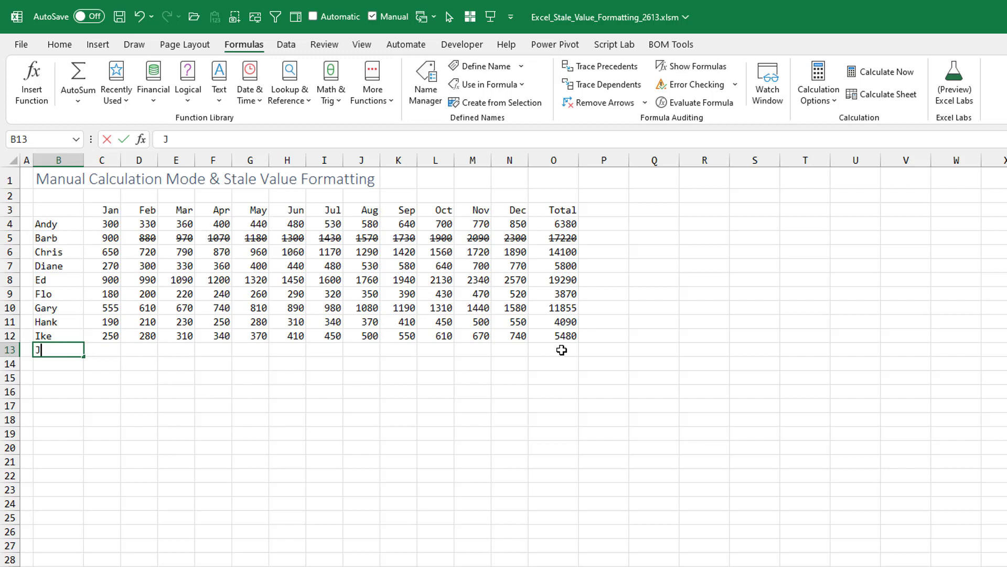
type("ake")
key("Tab")
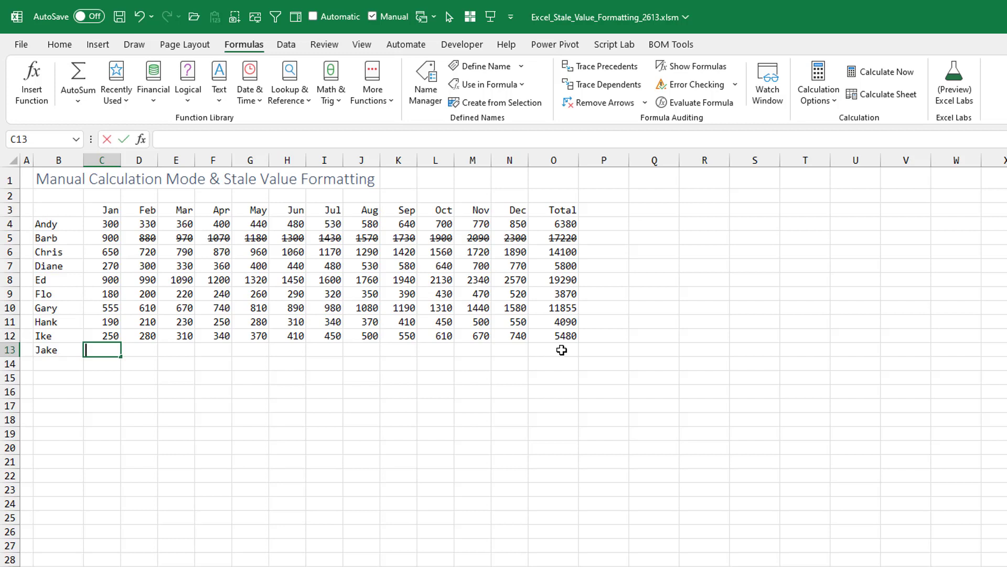
type("500")
key("Return")
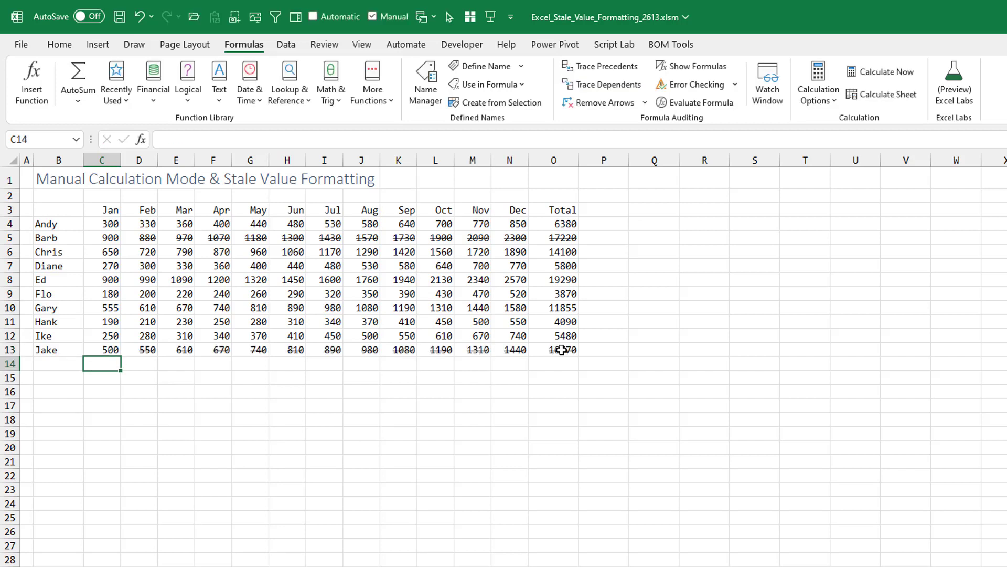
Step through Jake's monthly figures, then recalculate with F9 to refresh stale values
key("Up")
key("Right")
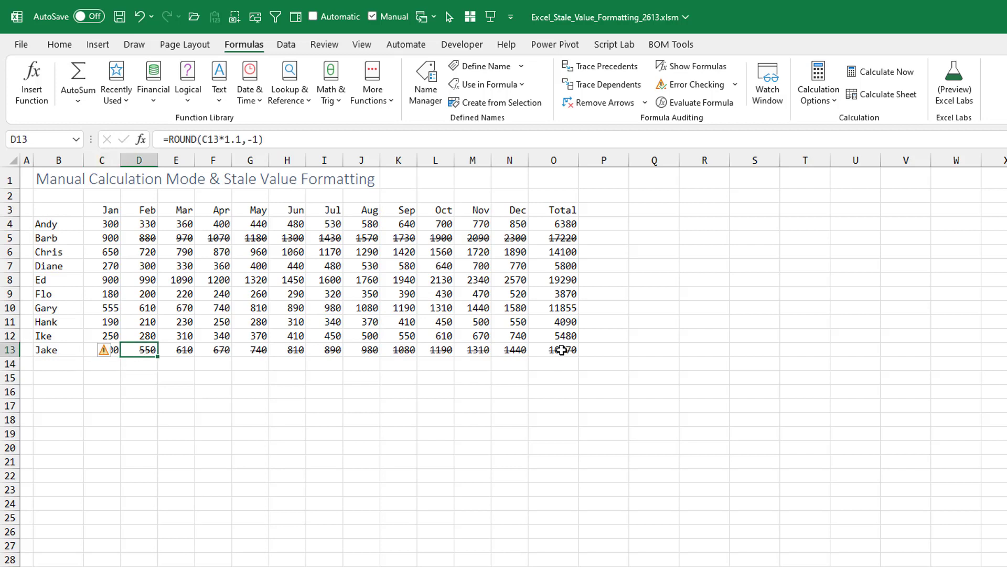
key("Right")
key("Right")
key("Right")
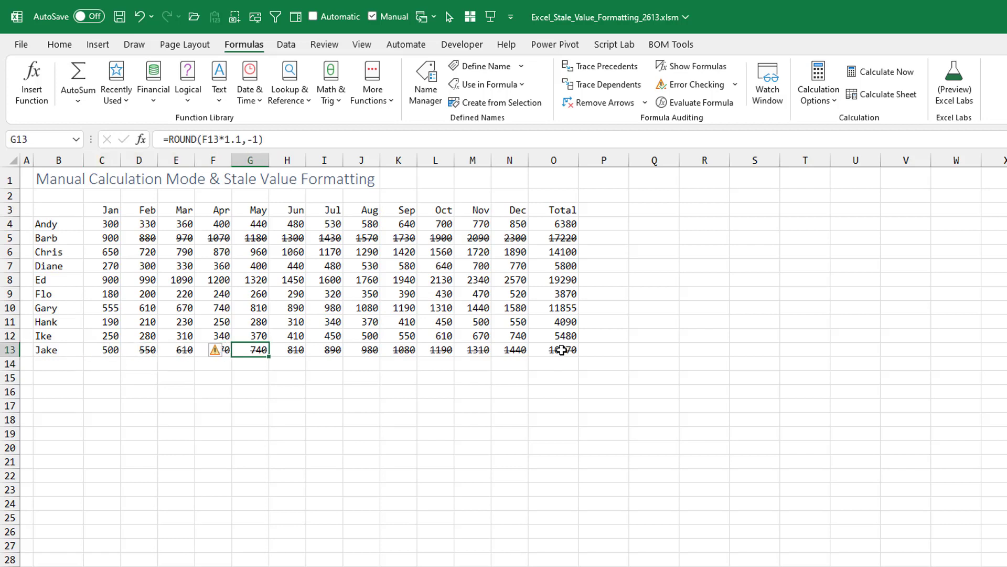
key("Right")
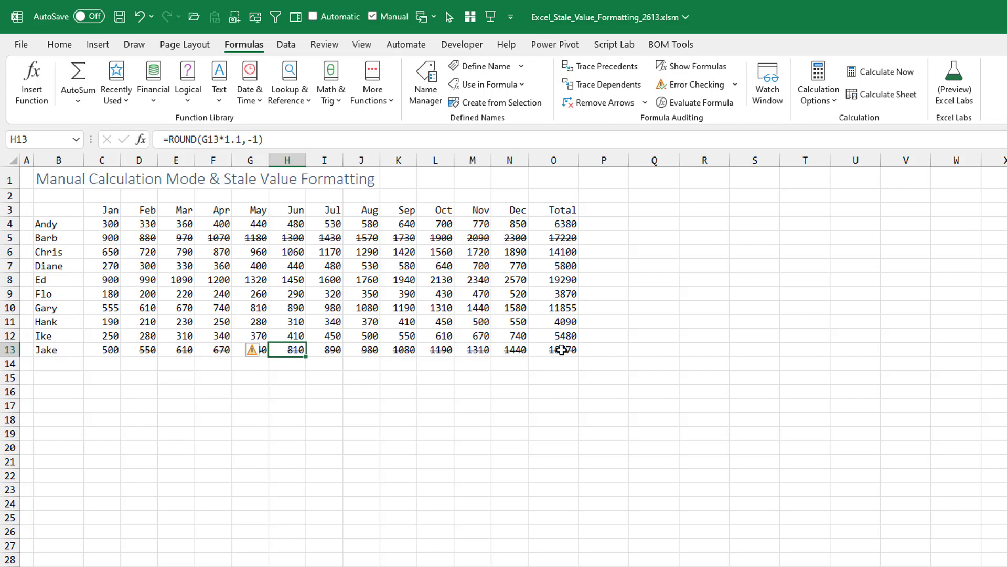
key("Up")
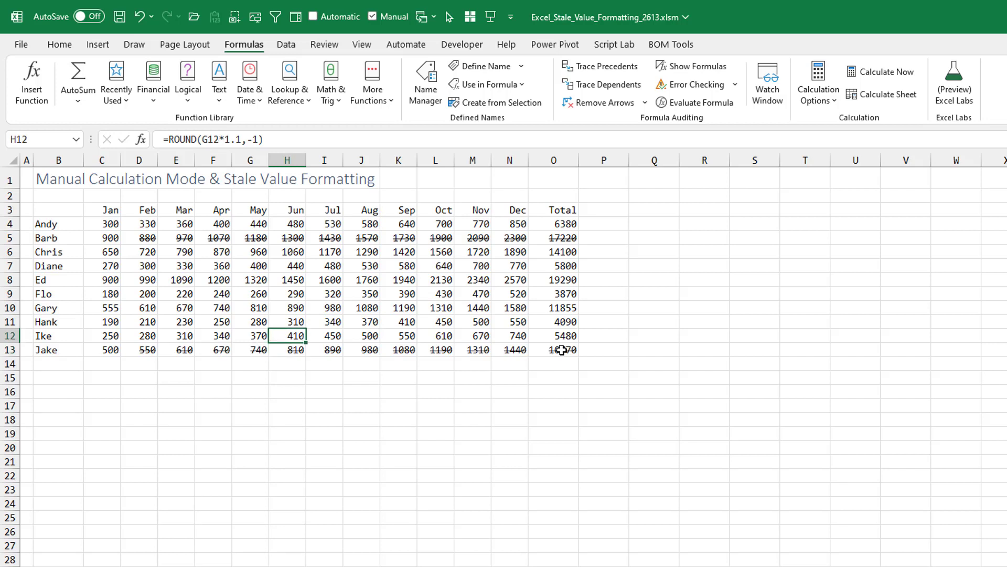
key("Down")
key("Right")
key("Right")
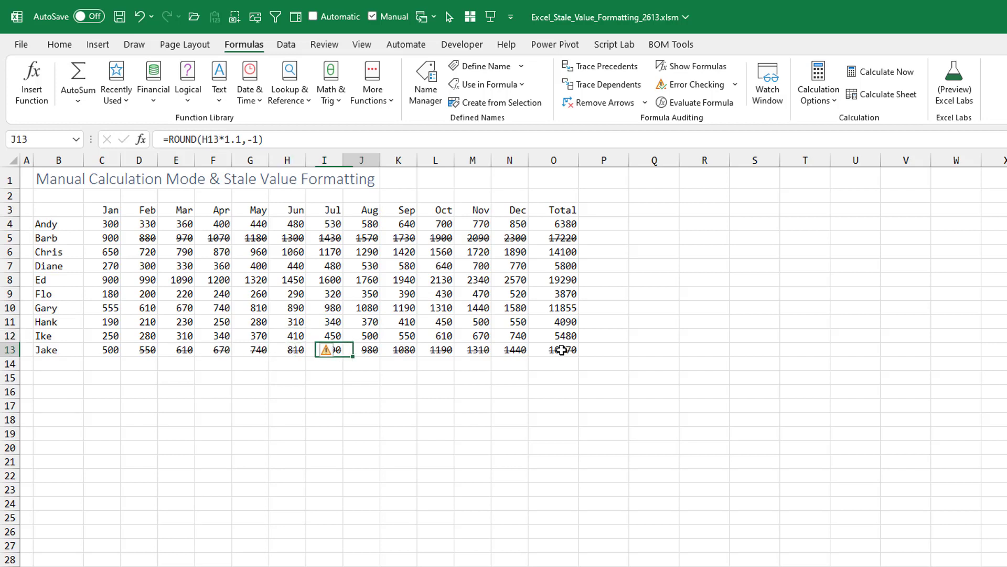
key("Right")
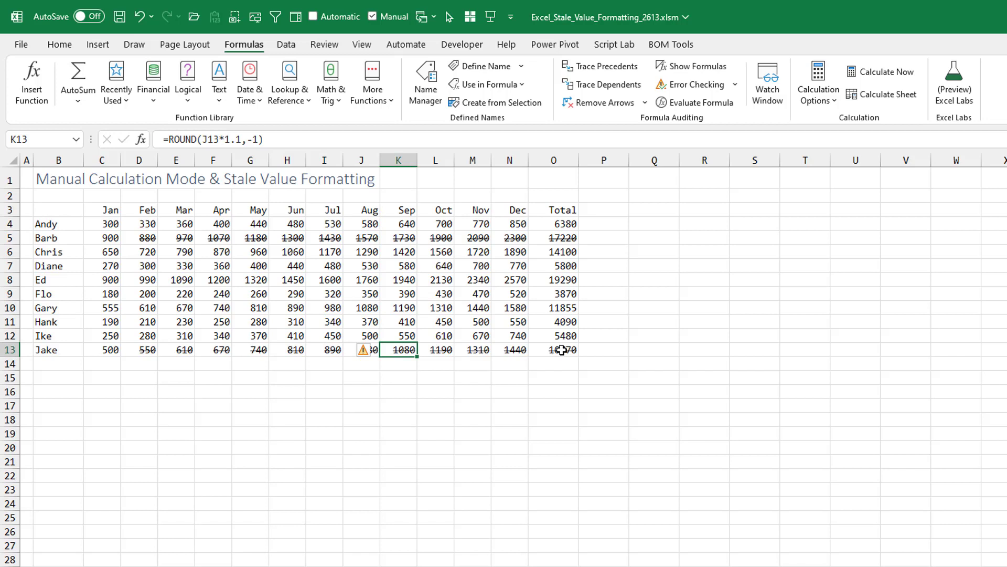
key("F9")
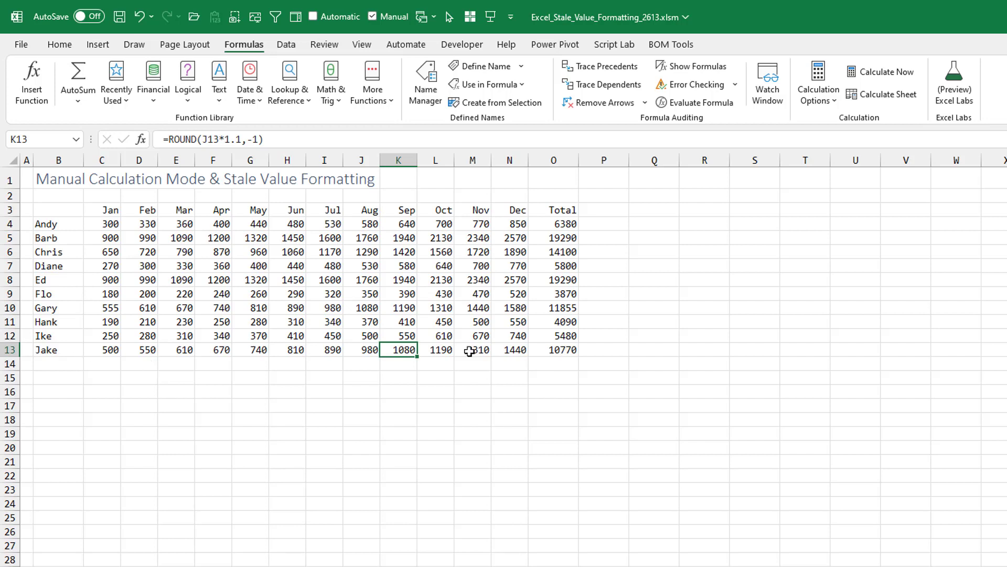
AutoSum the Total column into O14, giving a stale grand total of 100925
key("Return")
key("Right")
key("Right")
key("Right")
key("Right")
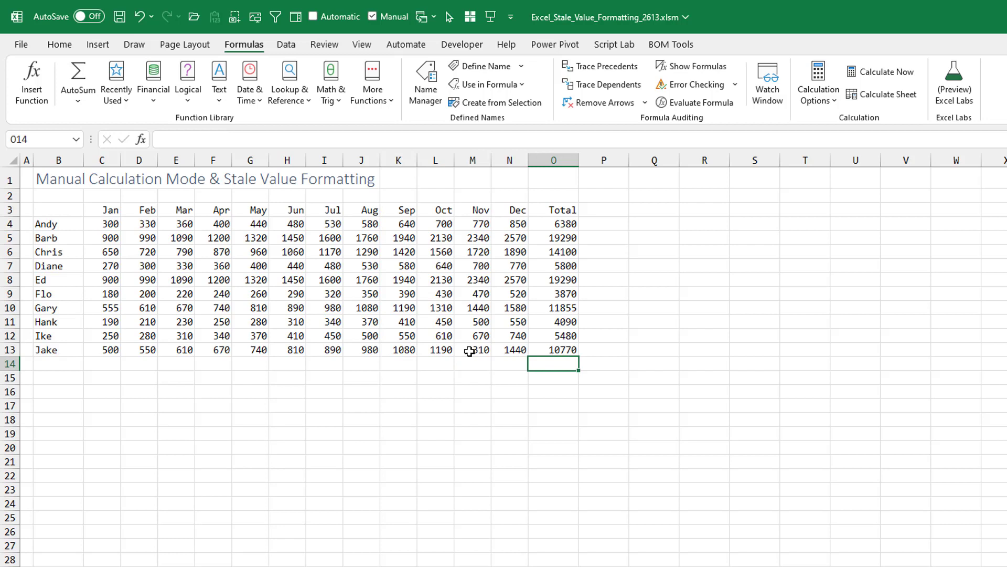
key("alt+equal")
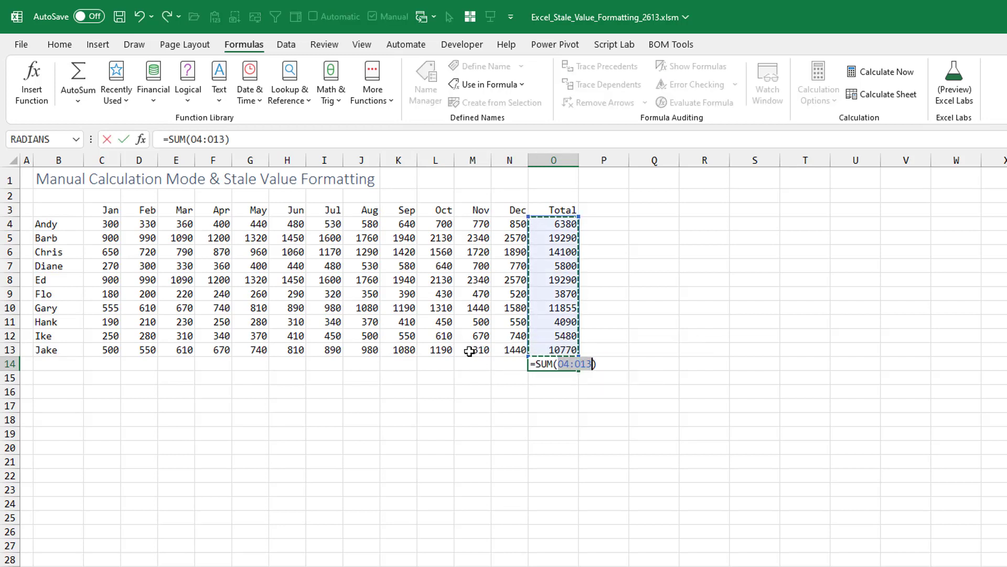
key("Return")
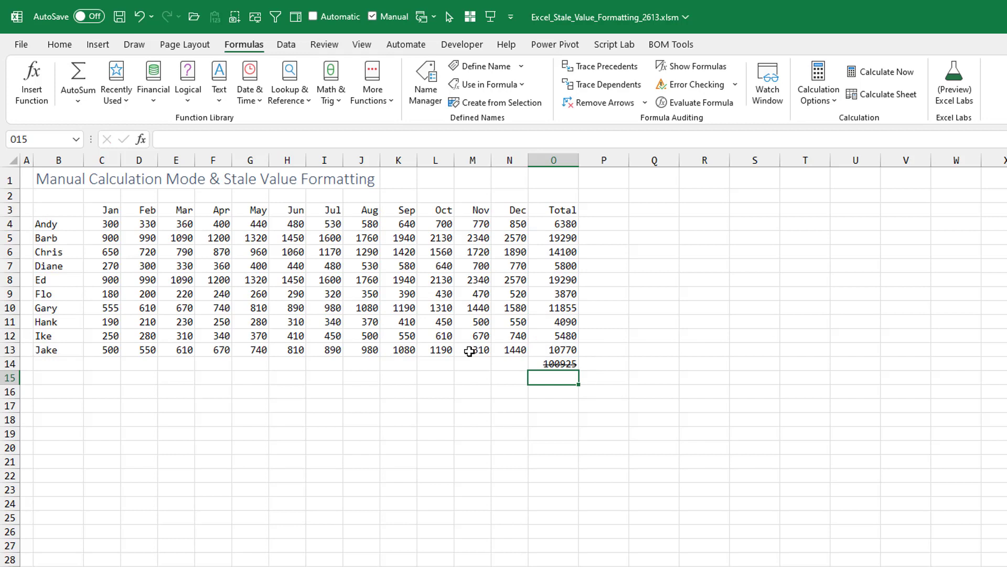
left_click_drag(554, 350, 561, 223)
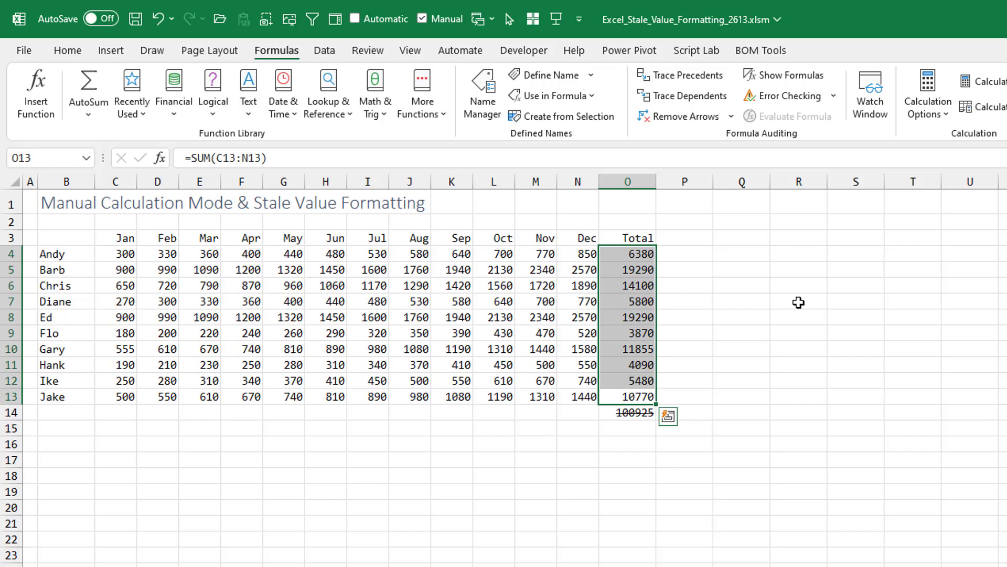
Enter 100 in C17
left_click(131, 459)
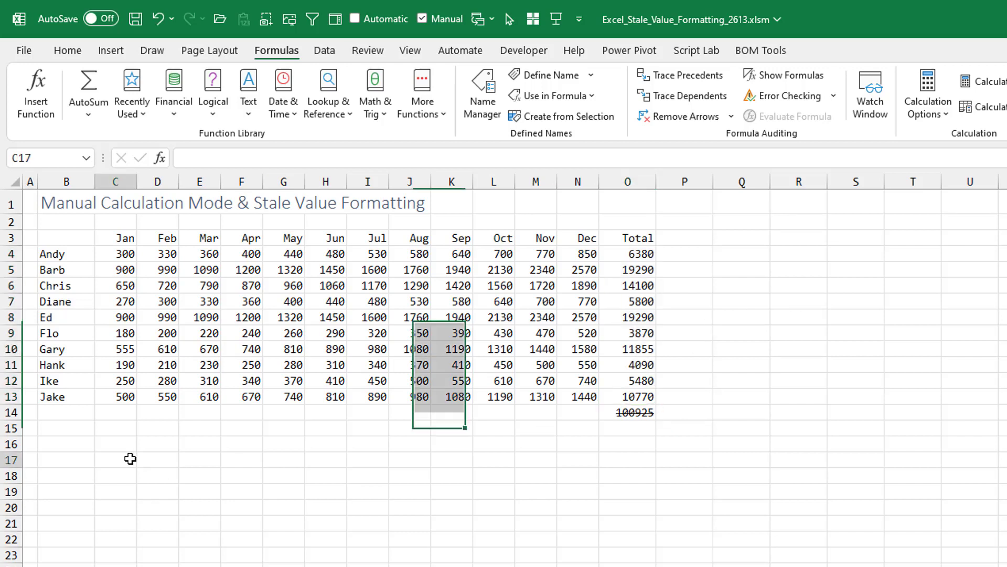
type("100")
key("Tab")
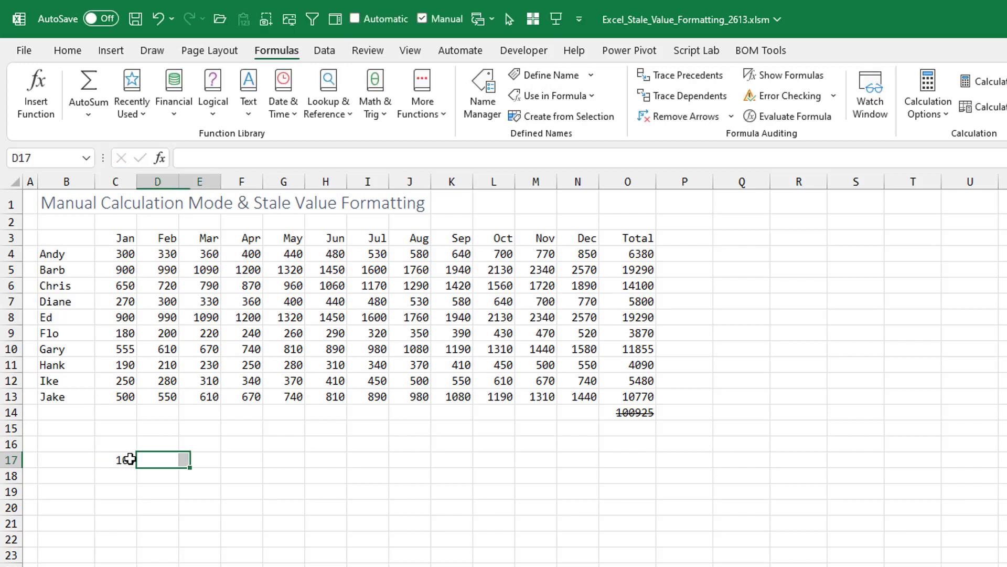
key("shift+Right")
key("shift+Right")
key("shift+Right")
key("shift+Left")
key("shift+Left")
key("shift+Left")
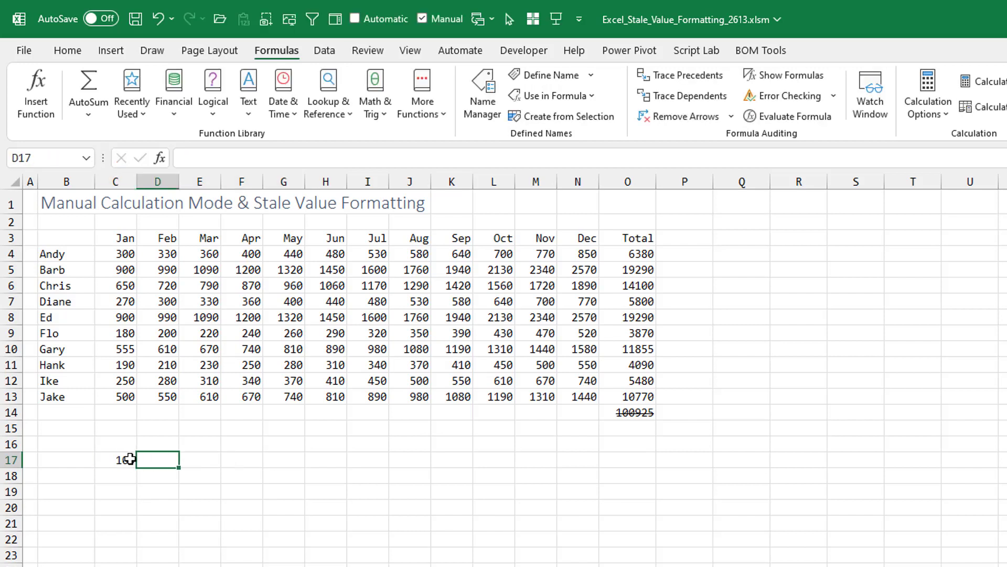
type("+10")
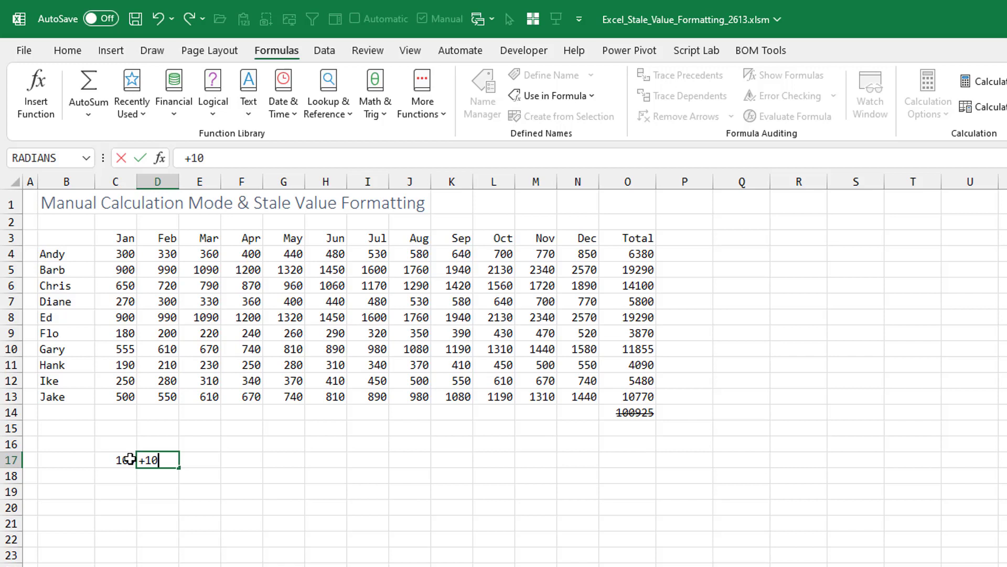
Enter =10+C17 in D17 and paste it across D17:L17
left_click(129, 459)
key("Return")
key("Up")
key("Up")
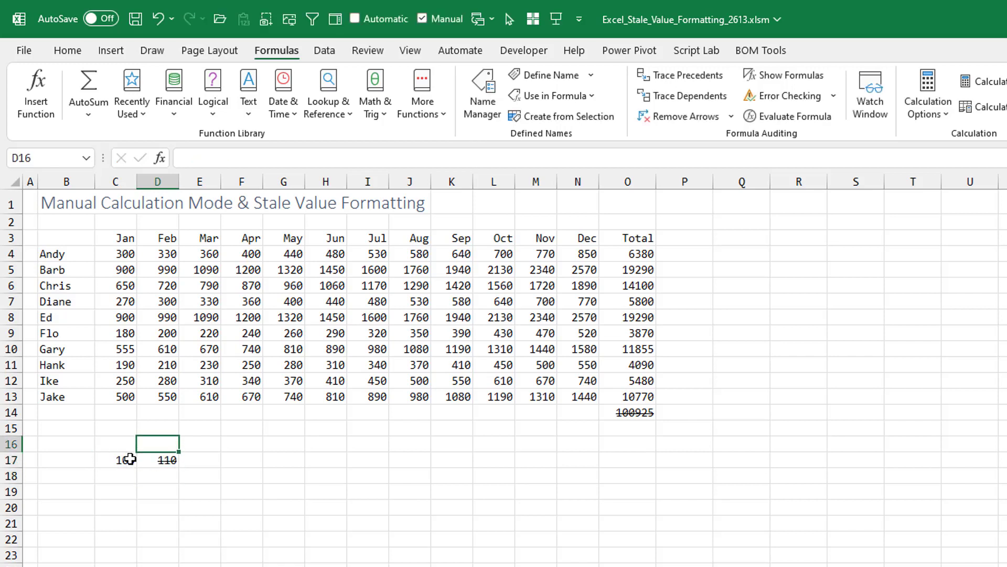
key("Down")
key("shift+Right")
key("shift+Right")
key("shift+Right")
key("shift+Right")
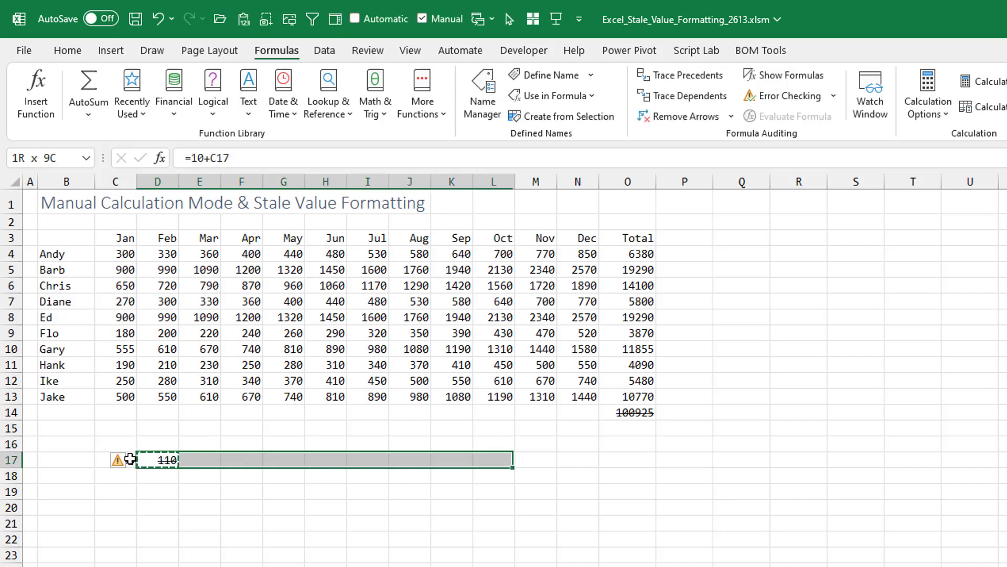
key("shift+Right")
key("shift+Right")
key("ctrl+v")
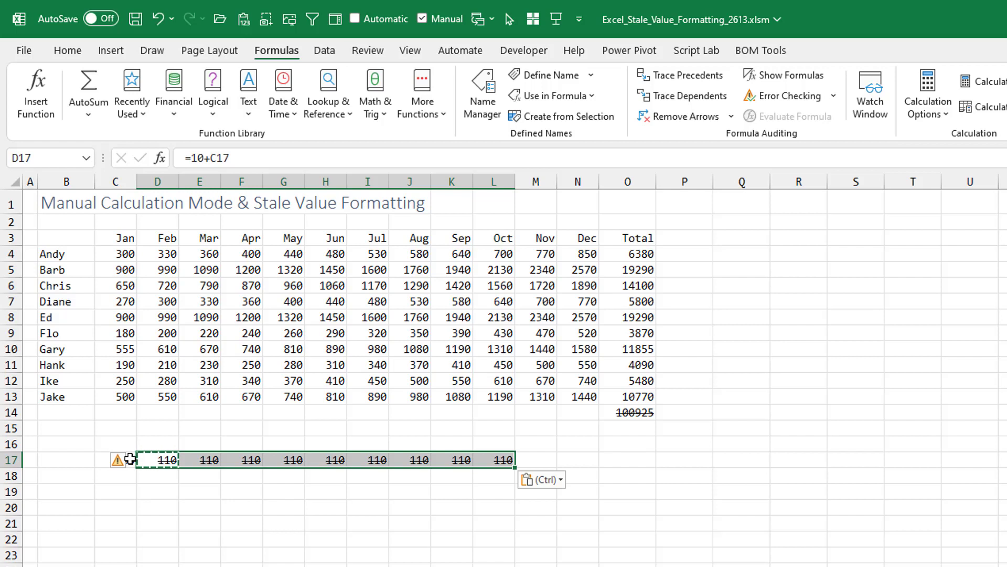
key("shift+Left")
key("shift+Left")
key("shift+Left")
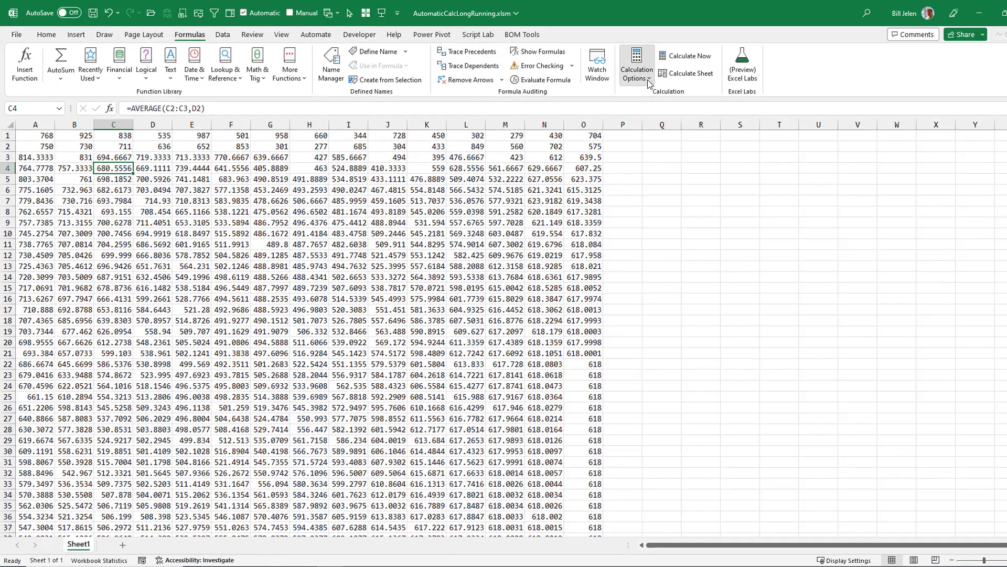
Review Calculation Options in AutomaticCalcLongRunning.xlsm and close the menu unchanged
left_click(648, 82)
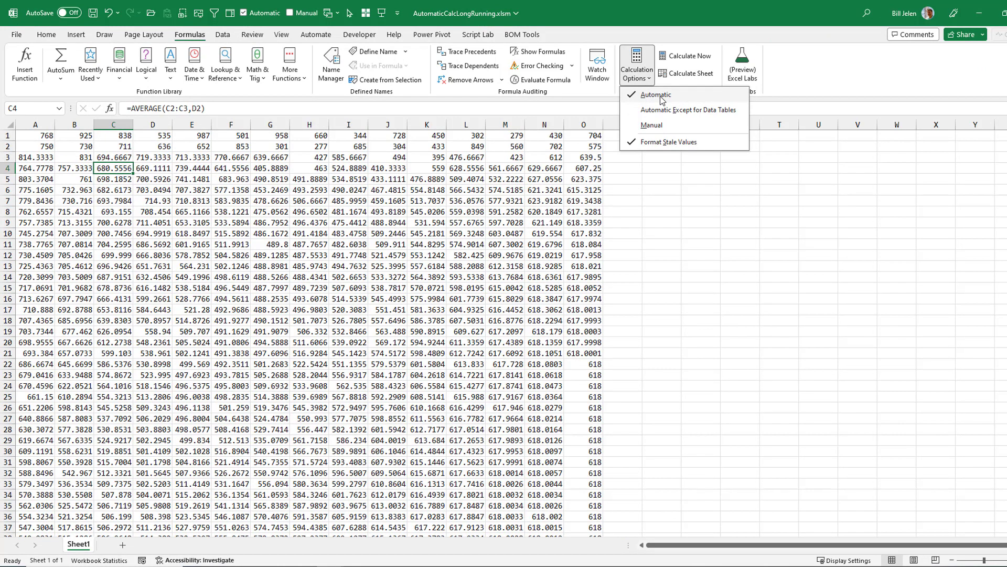
left_click(652, 126)
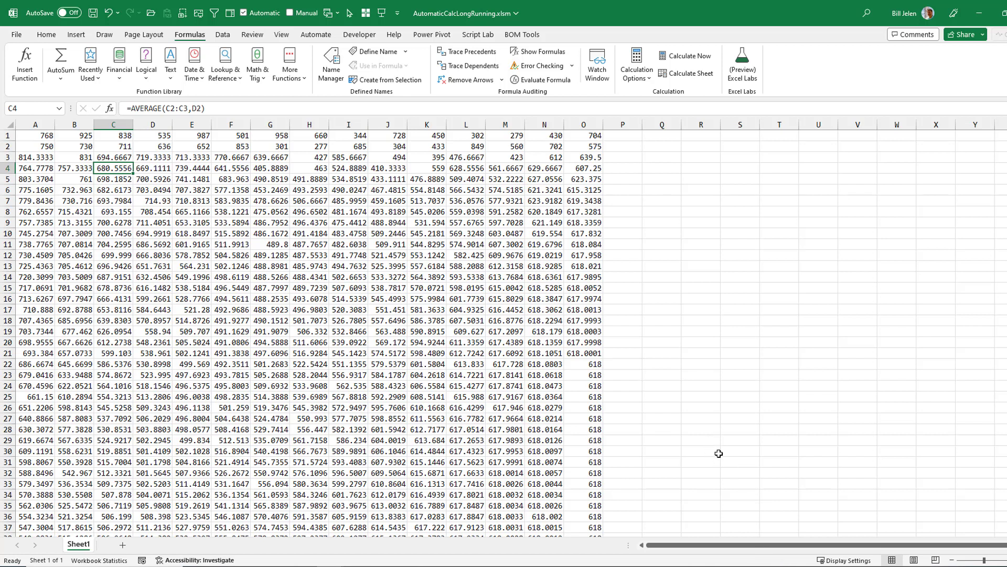
Force a full recalculation, restarting it after interruption until C4 reads 537.4444
key("F9")
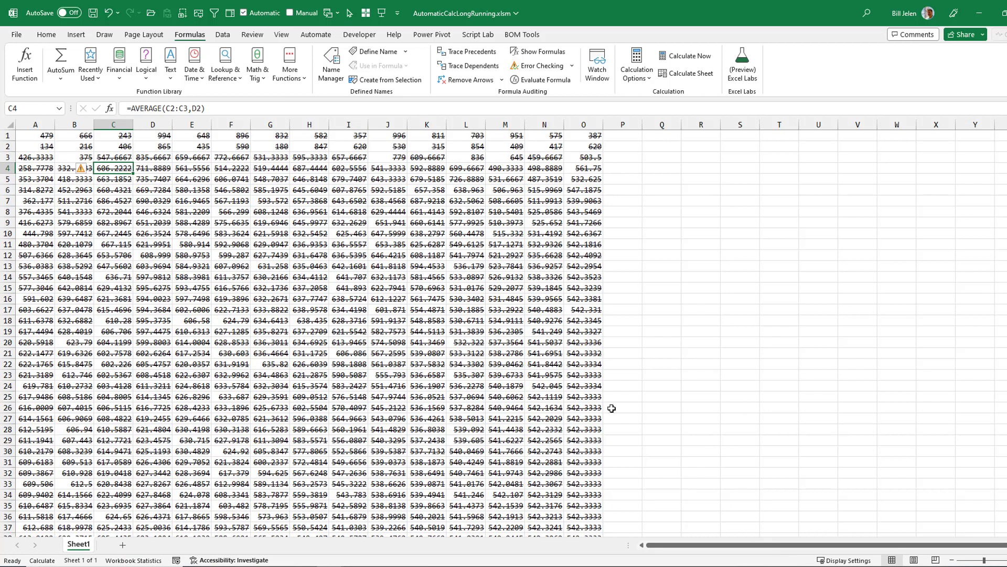
key("F9")
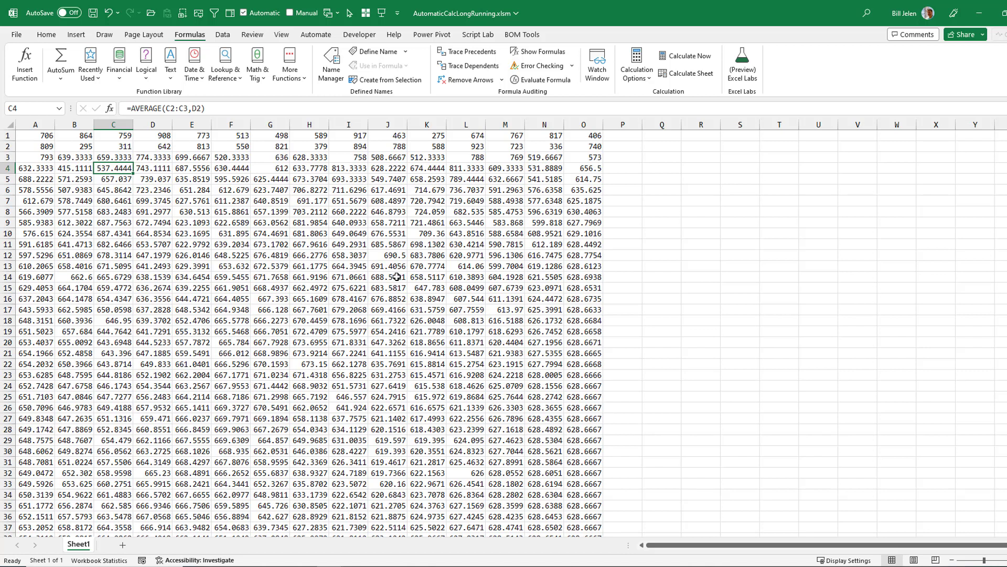
Open the Formulas > Calculation Options dropdown, showing Automatic and Format Stale Values
left_click(636, 69)
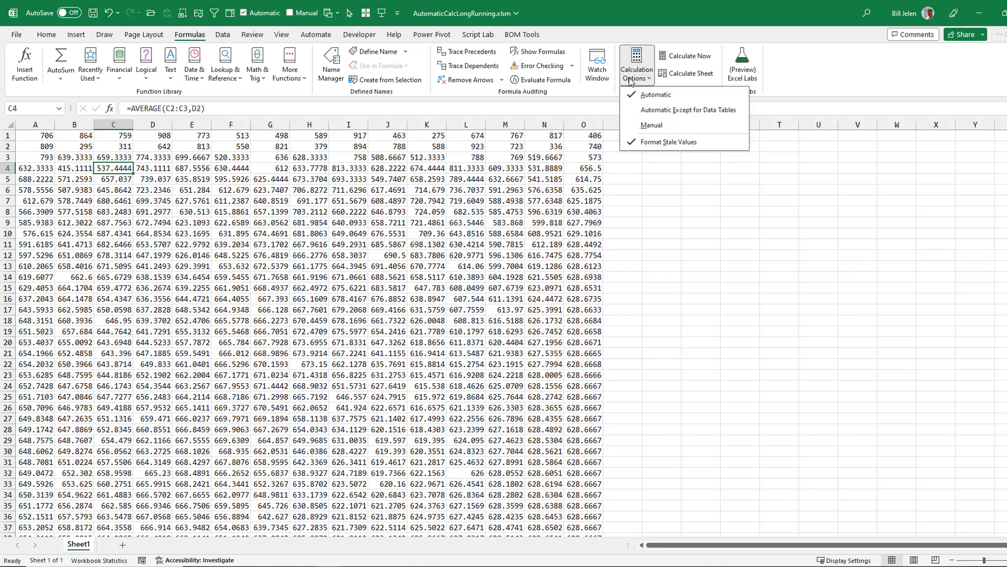